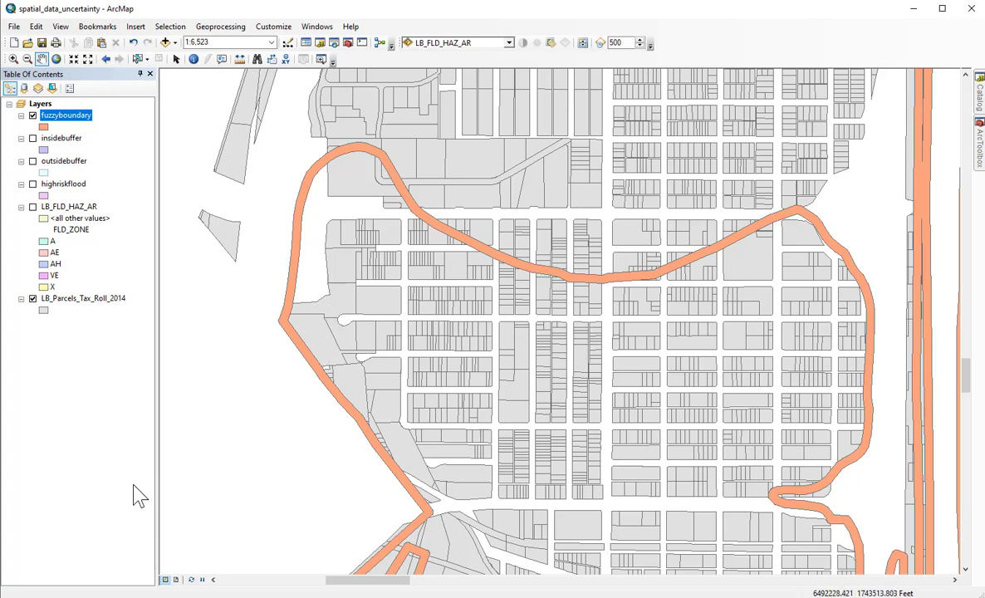
Select by location the LB_Parcels_Tax_Roll_2014 features that intersect the fuzzyboundary source layer, keeping the selection dialog open beside the map
{"action": "left_click", "coordinate": [170, 28]}
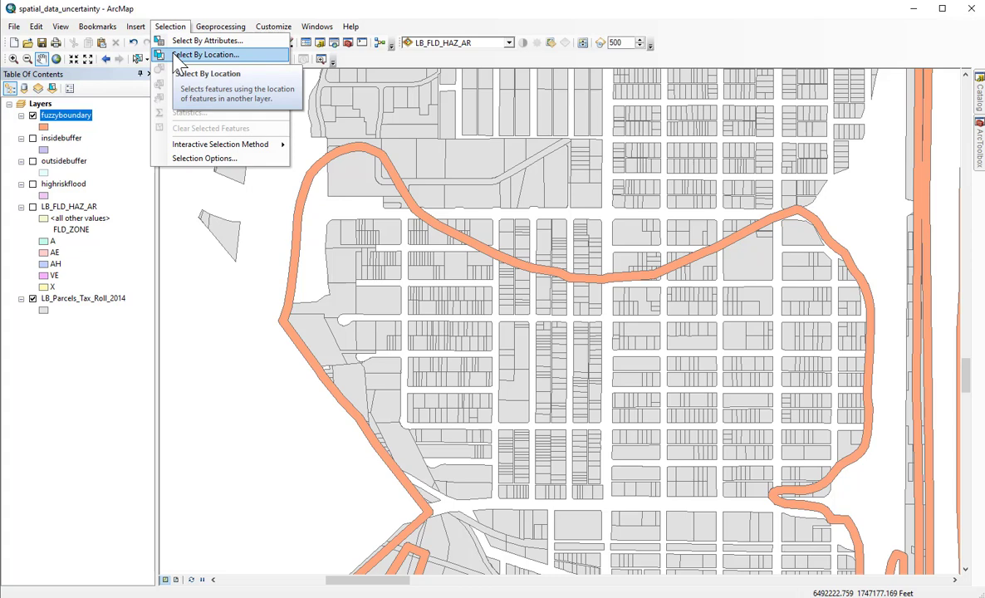
{"action": "left_click", "coordinate": [176, 58]}
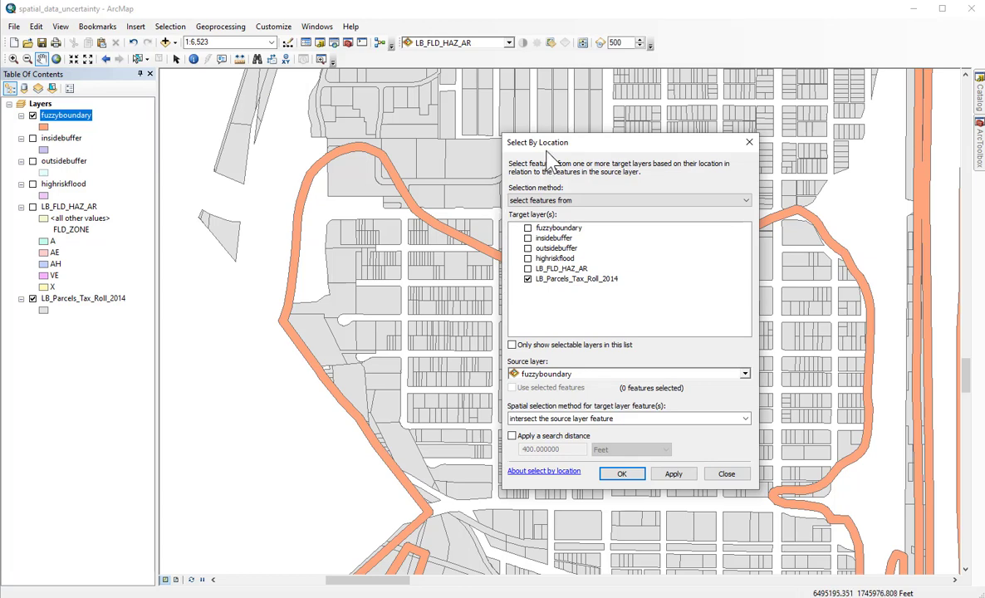
{"action": "left_click_drag", "start_coordinate": [554, 143], "coordinate": [617, 150]}
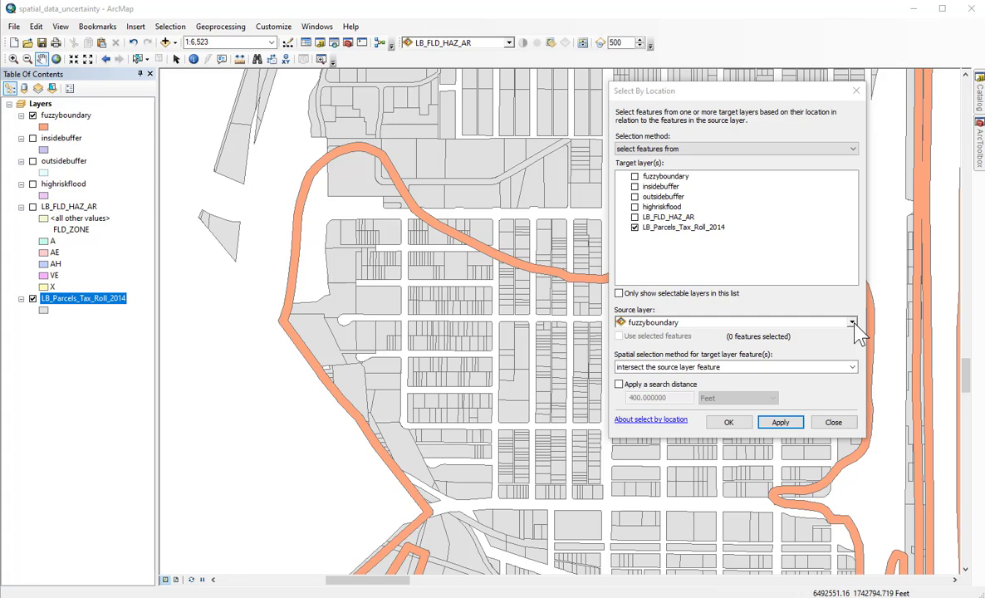
{"action": "left_click", "coordinate": [852, 370]}
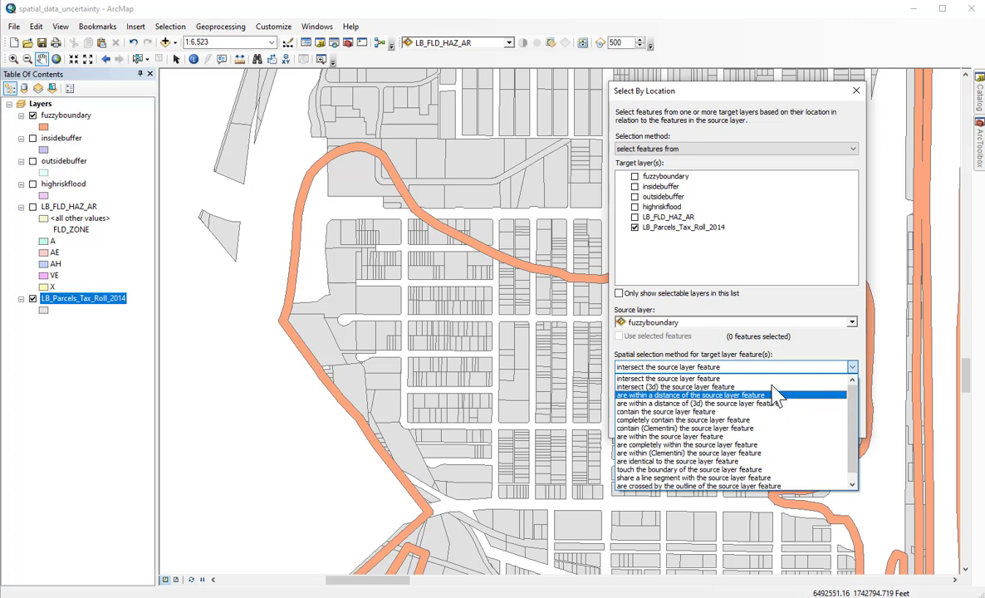
{"action": "left_click", "coordinate": [714, 378]}
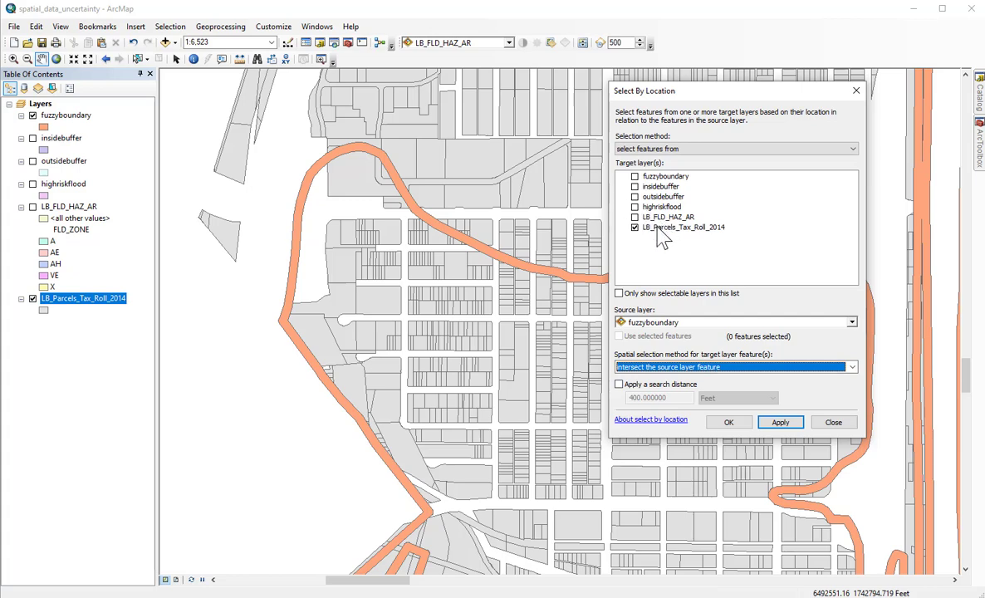
{"action": "left_click", "coordinate": [781, 423]}
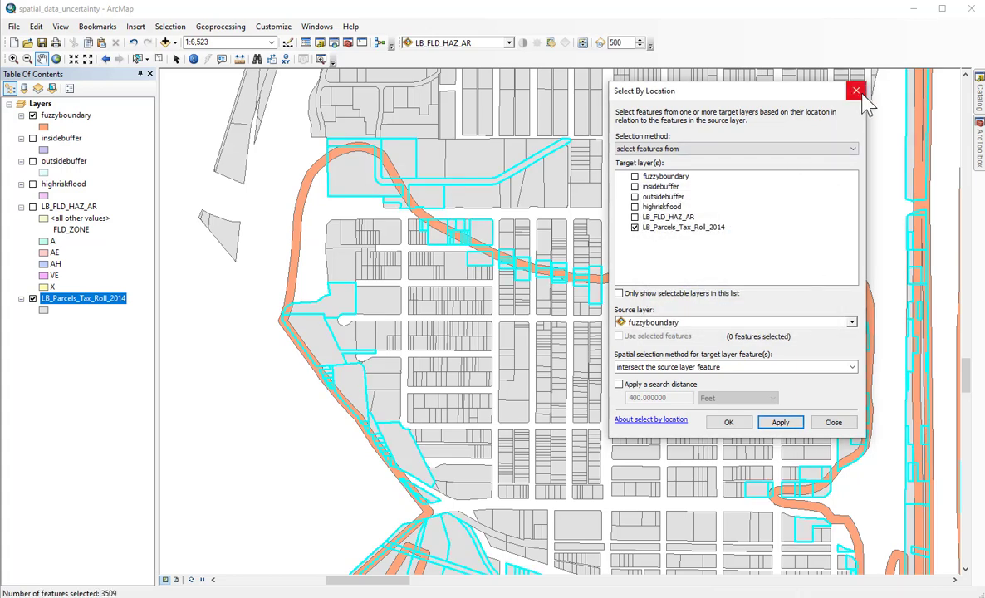
{"action": "left_click_drag", "start_coordinate": [757, 90], "coordinate": [817, 194]}
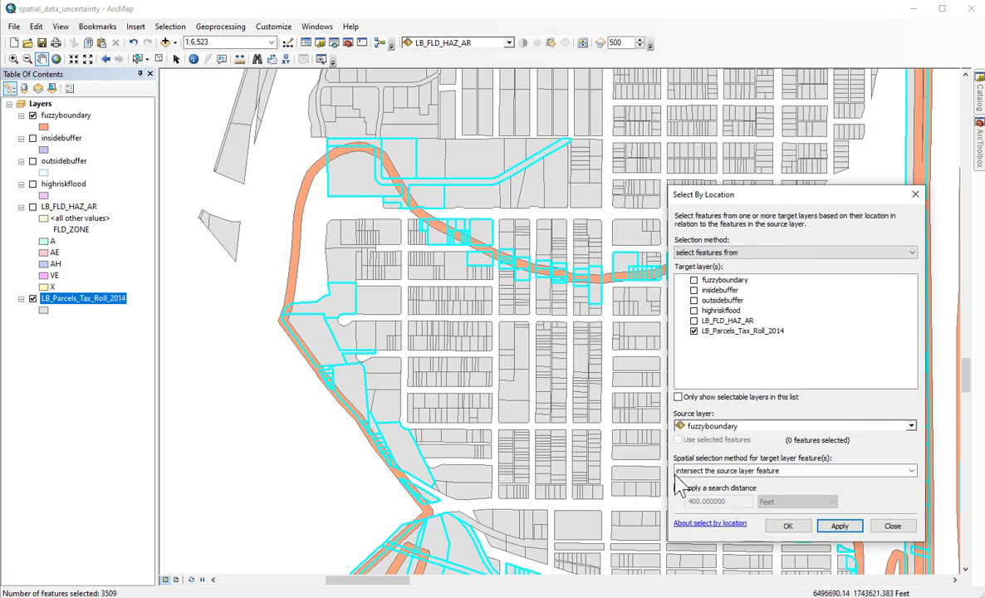
{"action": "left_click", "coordinate": [734, 472]}
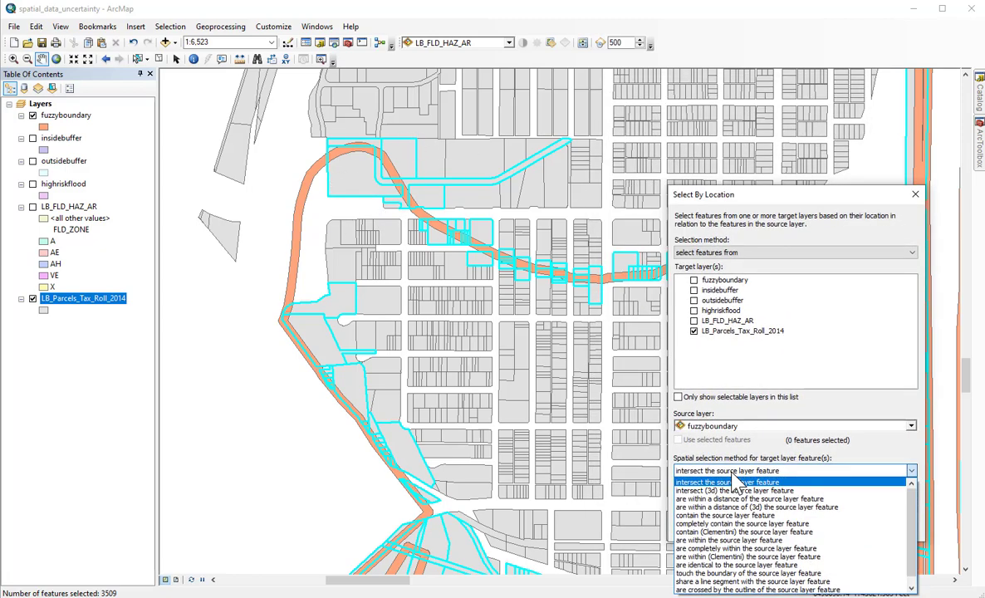
{"action": "left_click", "coordinate": [732, 480]}
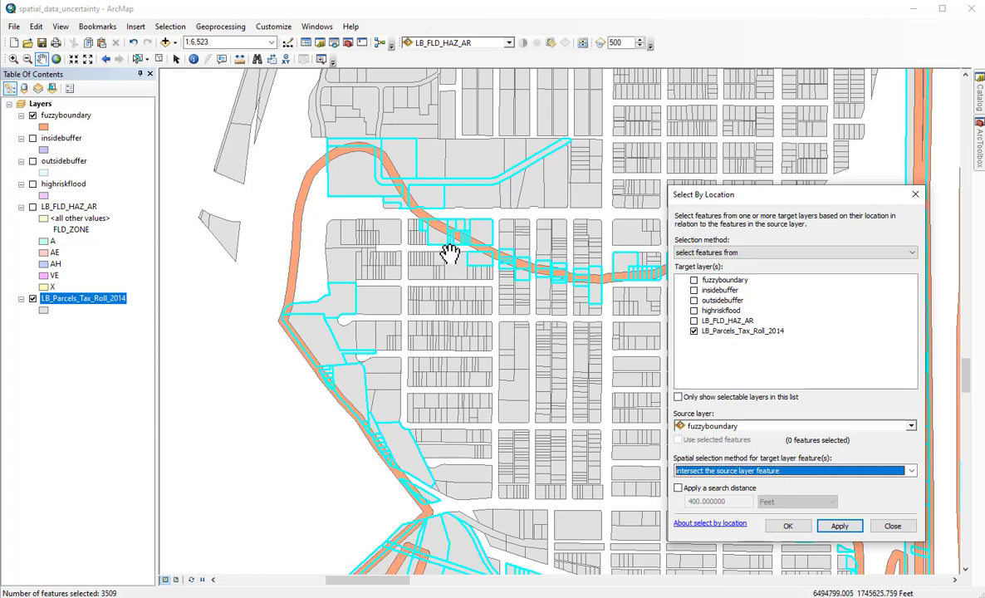
Open the LB_Parcels_Tax_Roll_2014 attribute table and check the sum of the m2 field in its statistics for the selected parcels
{"action": "left_click", "coordinate": [81, 313]}
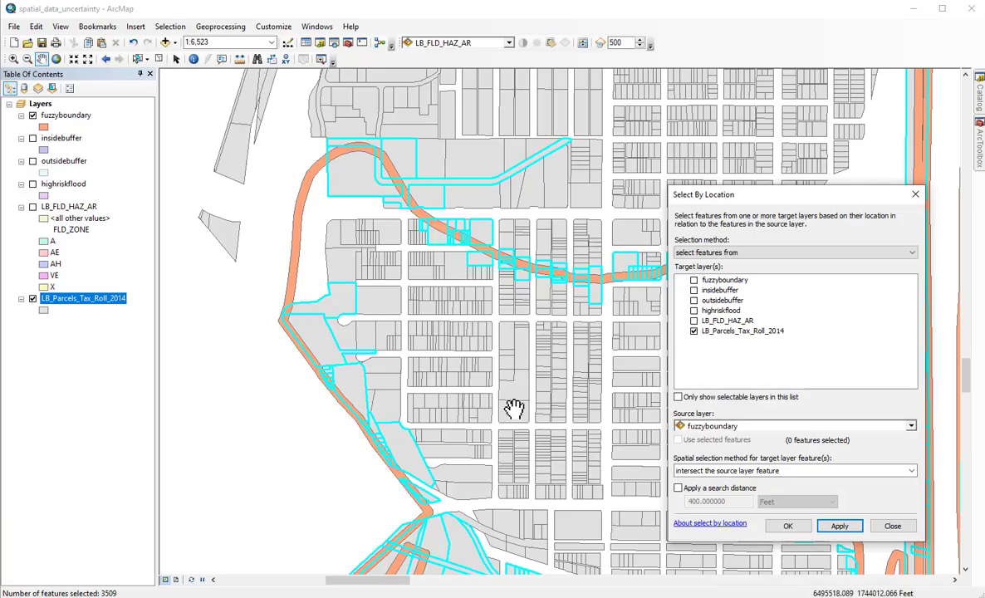
{"action": "right_click", "coordinate": [83, 301]}
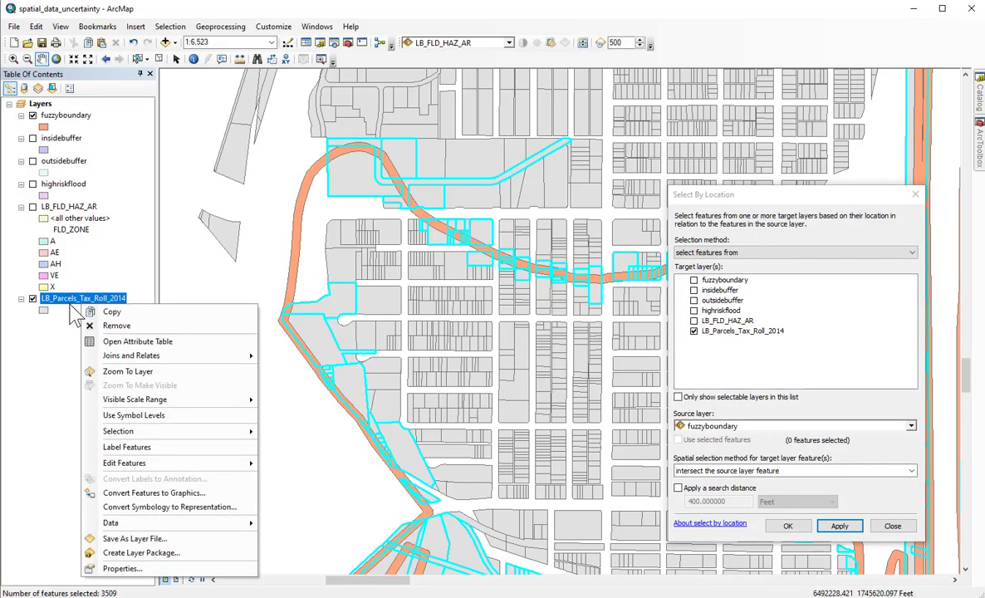
{"action": "left_click", "coordinate": [125, 342]}
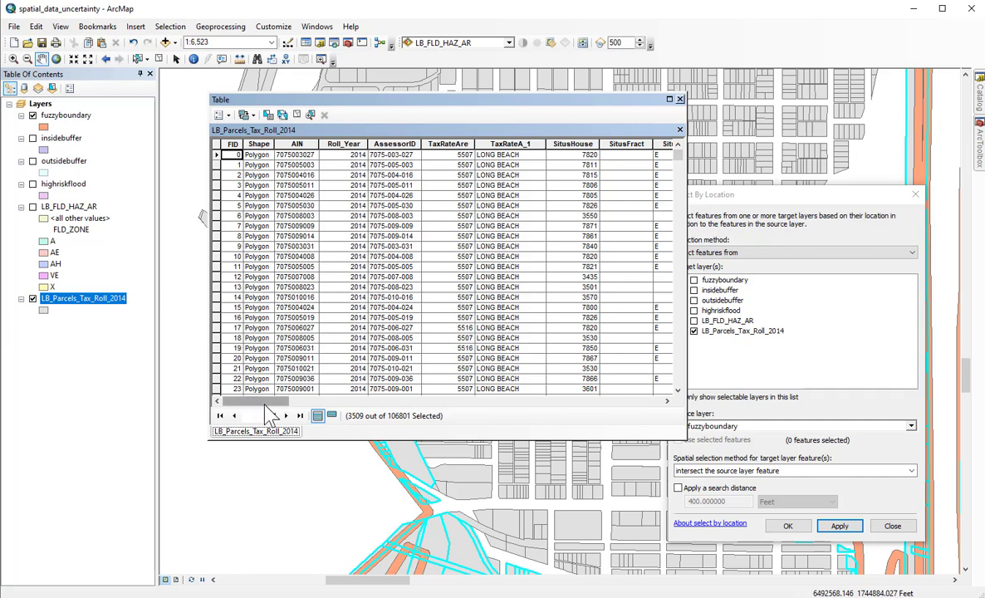
{"action": "left_click_drag", "start_coordinate": [249, 401], "coordinate": [654, 433]}
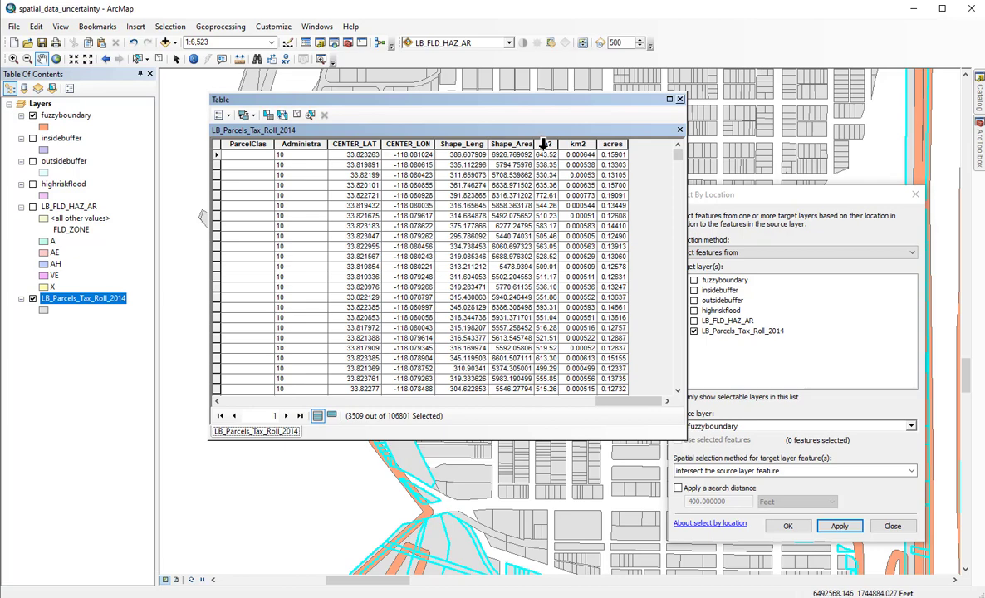
{"action": "right_click", "coordinate": [544, 146]}
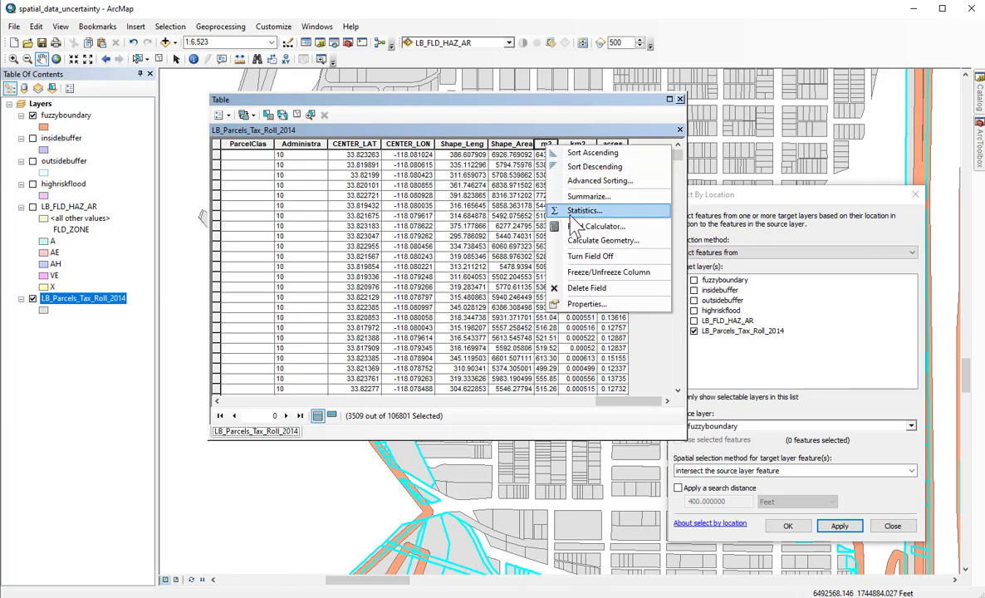
{"action": "left_click", "coordinate": [572, 214]}
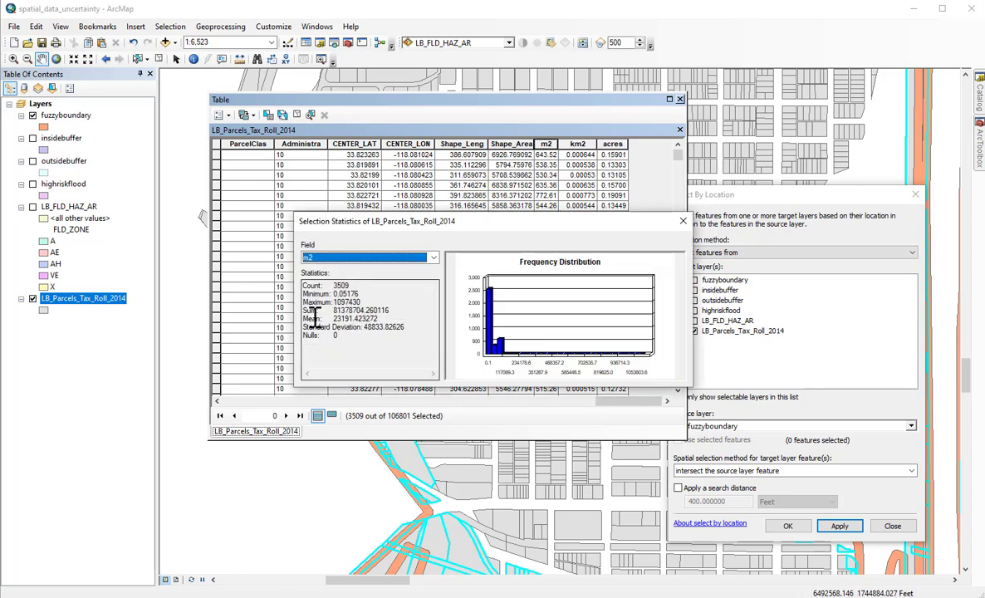
{"action": "left_click_drag", "start_coordinate": [390, 310], "coordinate": [365, 316]}
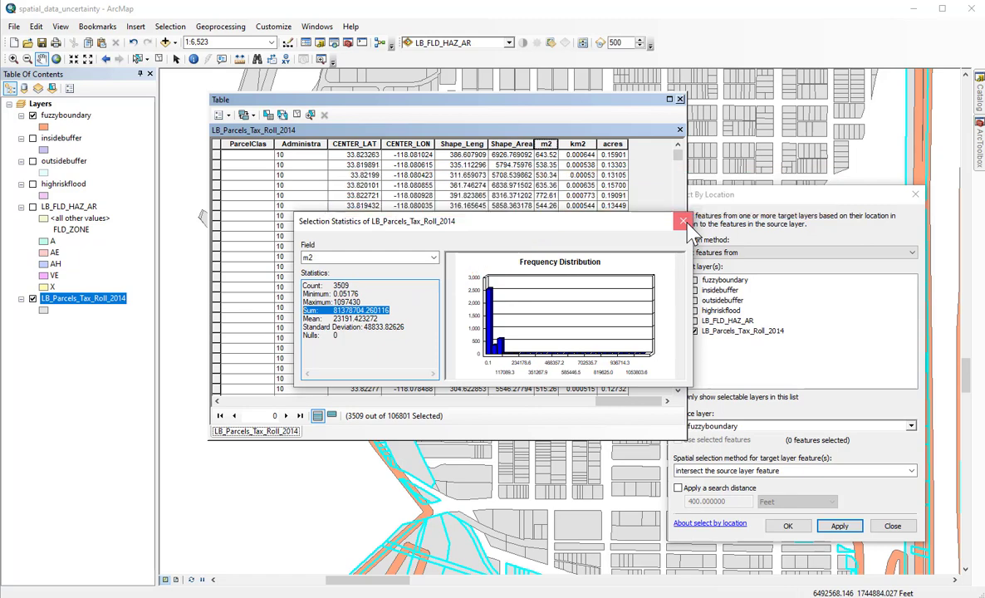
{"action": "left_click", "coordinate": [683, 223]}
Check the sum of the km2 field in the statistics for the parcels intersecting the fuzzy boundary
{"action": "left_click", "coordinate": [577, 144]}
{"action": "right_click", "coordinate": [586, 146]}
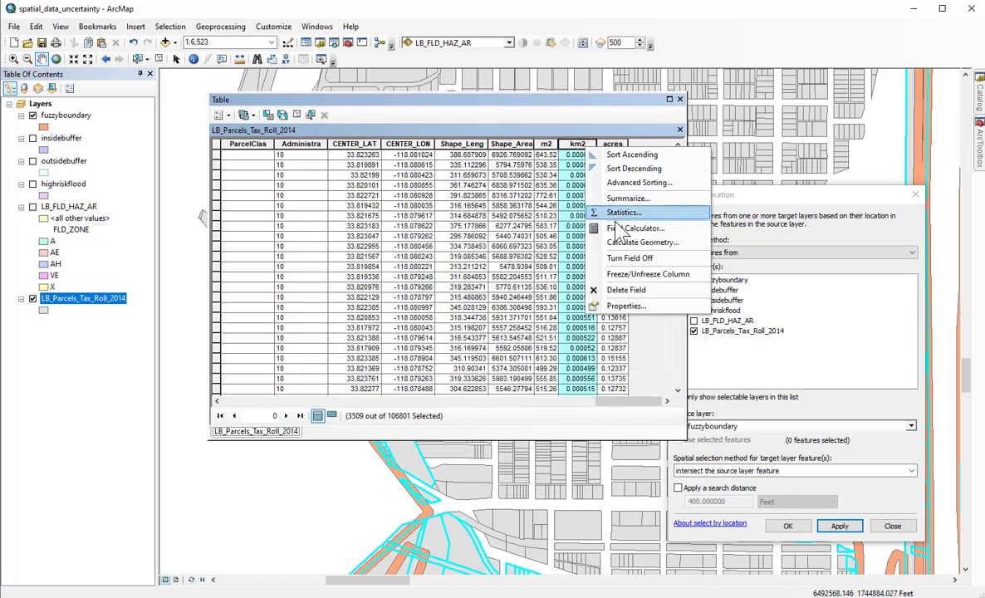
{"action": "left_click", "coordinate": [622, 213]}
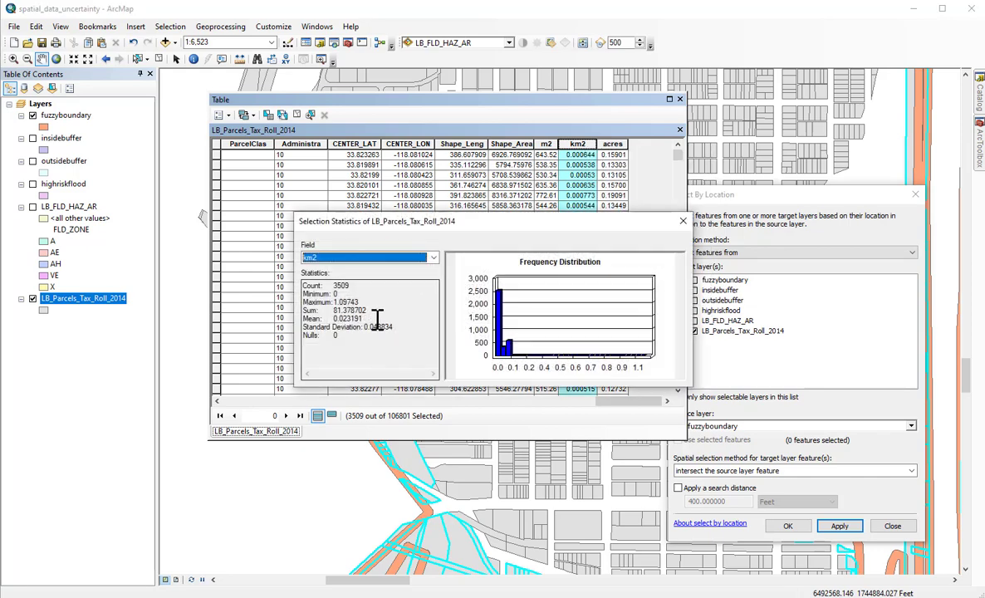
{"action": "left_click_drag", "start_coordinate": [378, 310], "coordinate": [331, 310]}
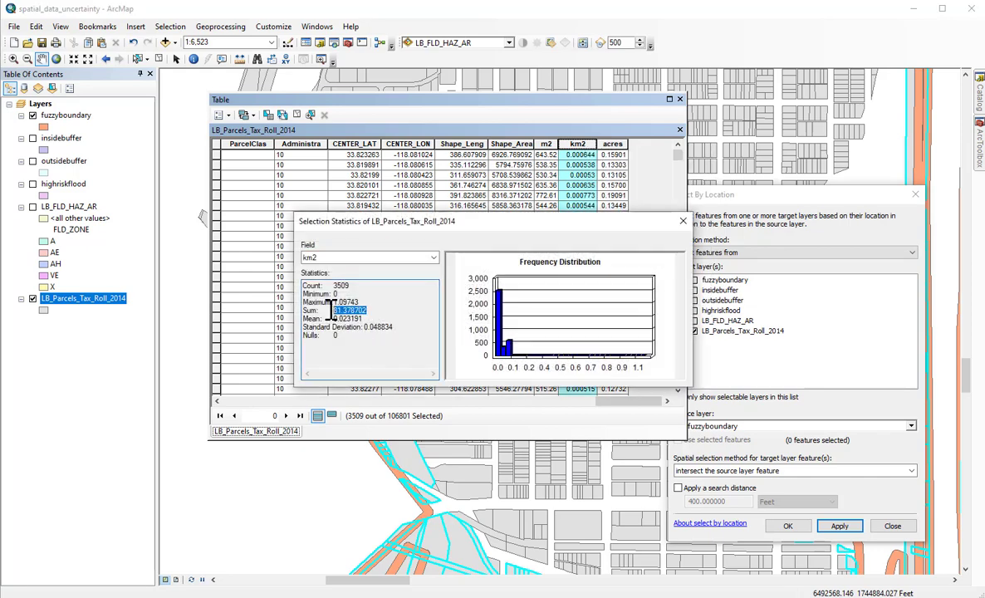
{"action": "left_click", "coordinate": [682, 221]}
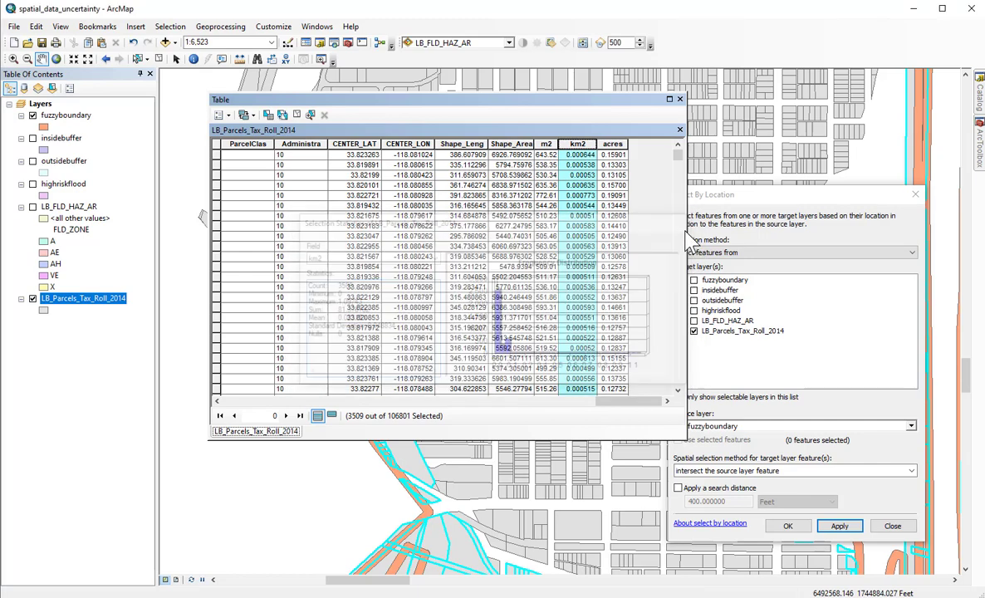
Check the acres field statistics for the selected parcels and close the attribute table
{"action": "left_click", "coordinate": [614, 144]}
{"action": "right_click", "coordinate": [617, 152]}
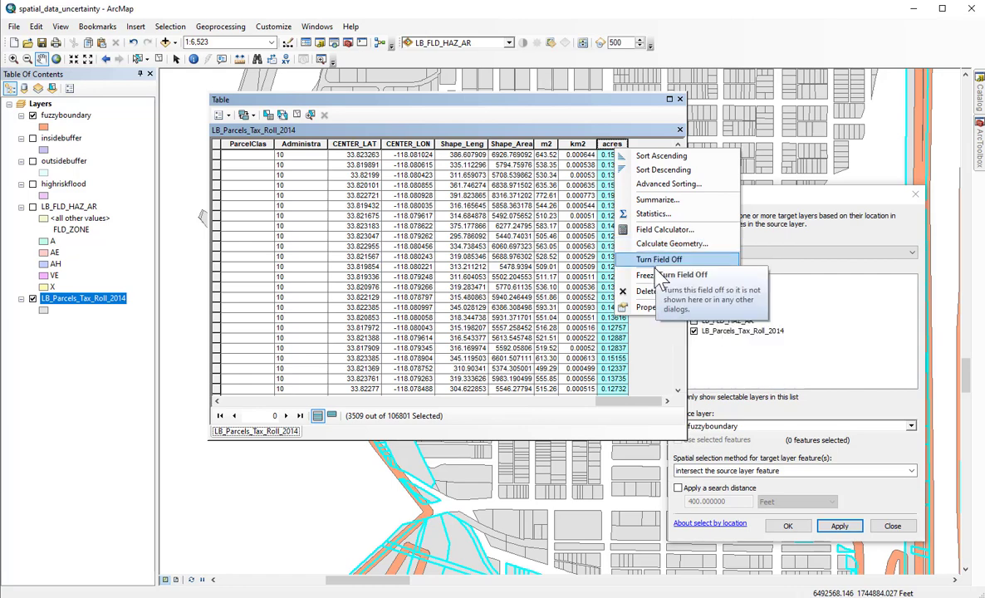
{"action": "left_click", "coordinate": [652, 214]}
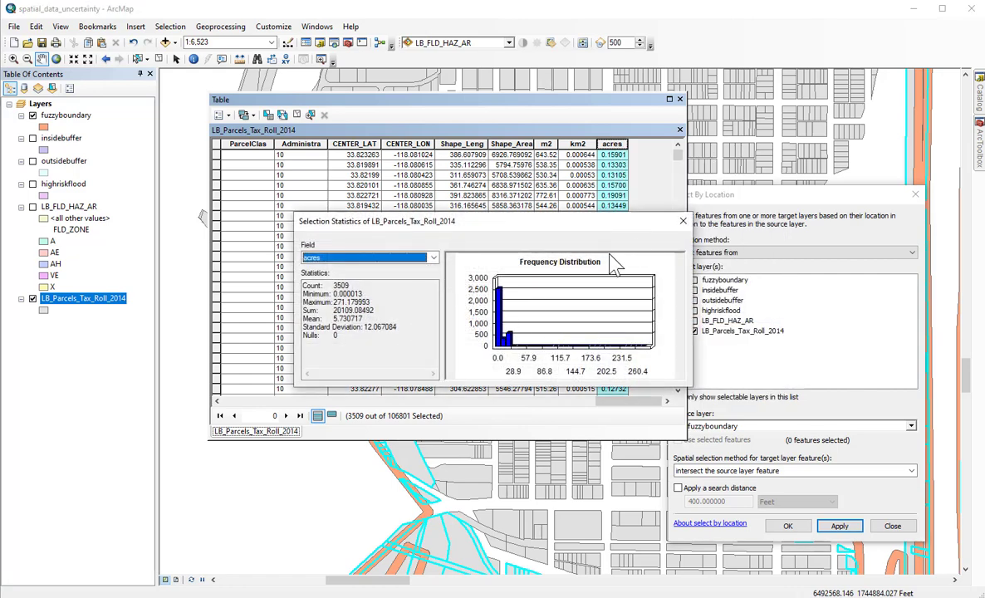
{"action": "left_click", "coordinate": [682, 223]}
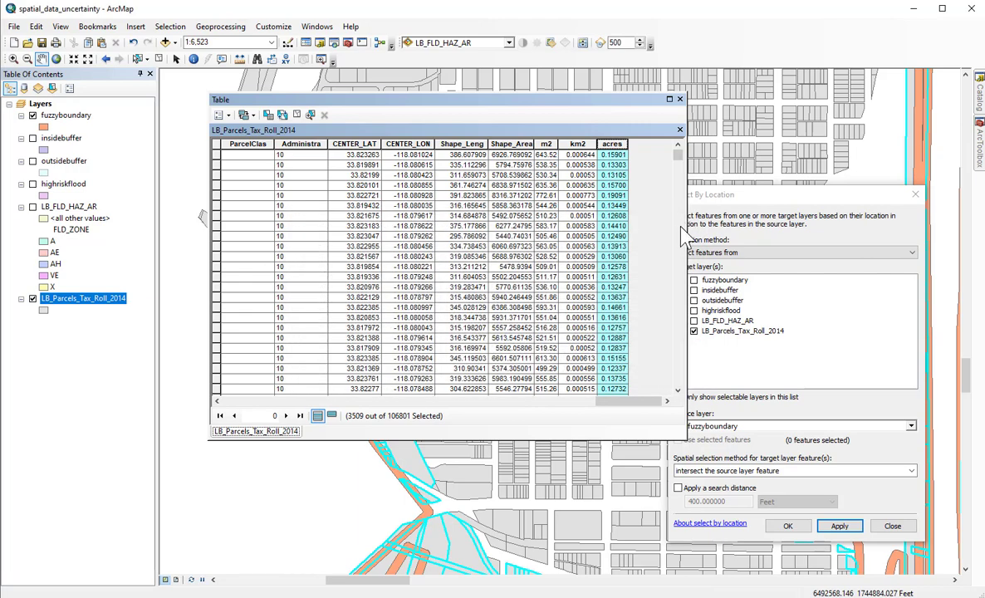
{"action": "left_click", "coordinate": [679, 98]}
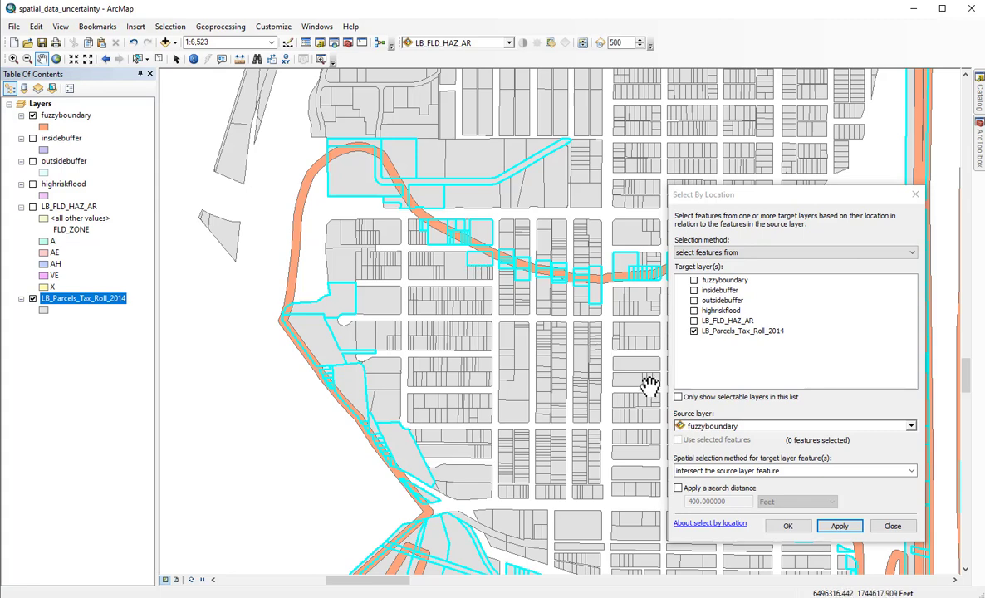
Select the parcels again using the method "are completely within the source layer feature" with fuzzyboundary as the source
{"action": "left_click", "coordinate": [689, 471]}
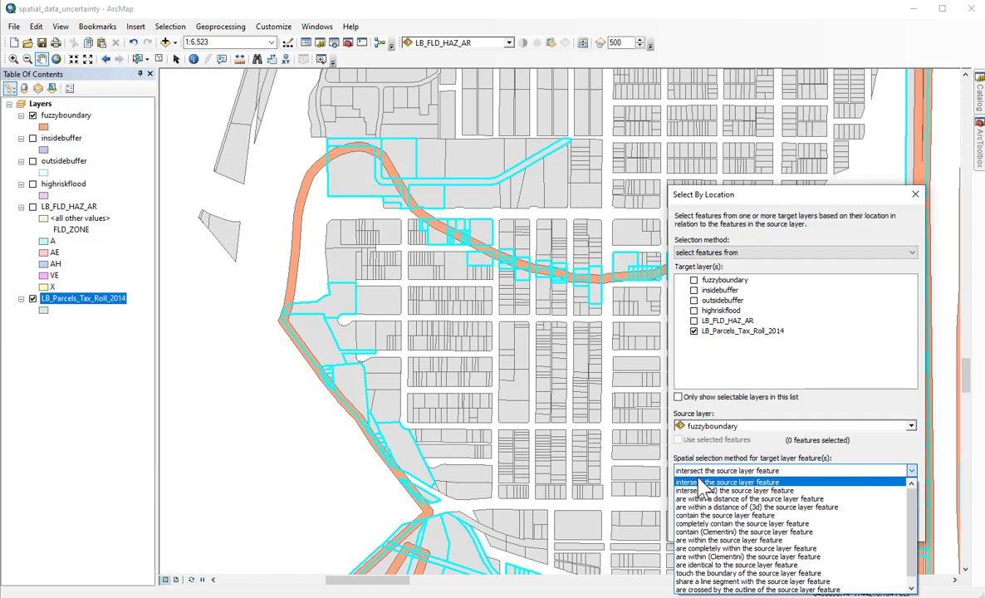
{"action": "left_click", "coordinate": [710, 540]}
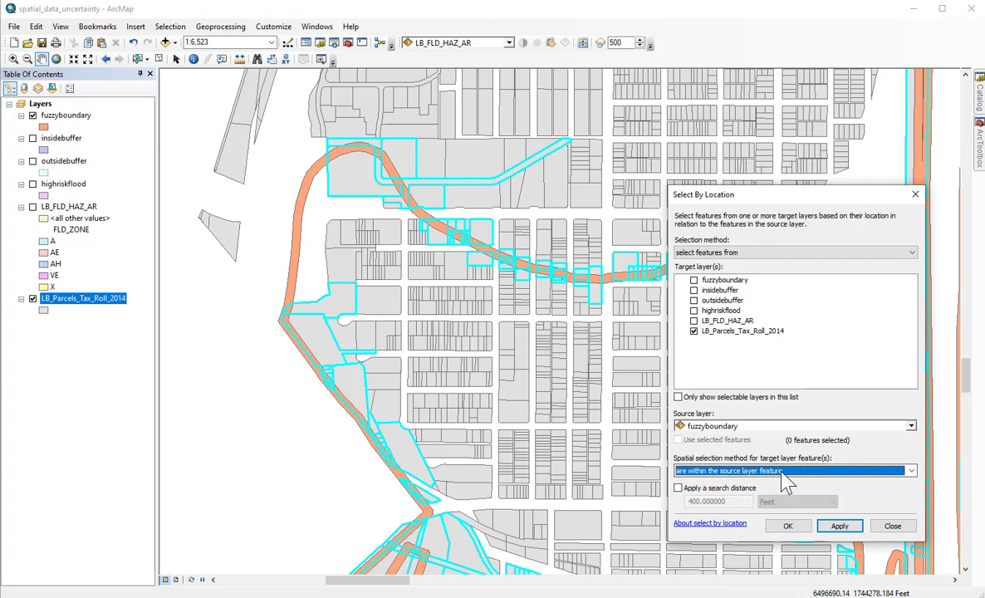
{"action": "left_click", "coordinate": [724, 472]}
{"action": "left_click", "coordinate": [764, 539]}
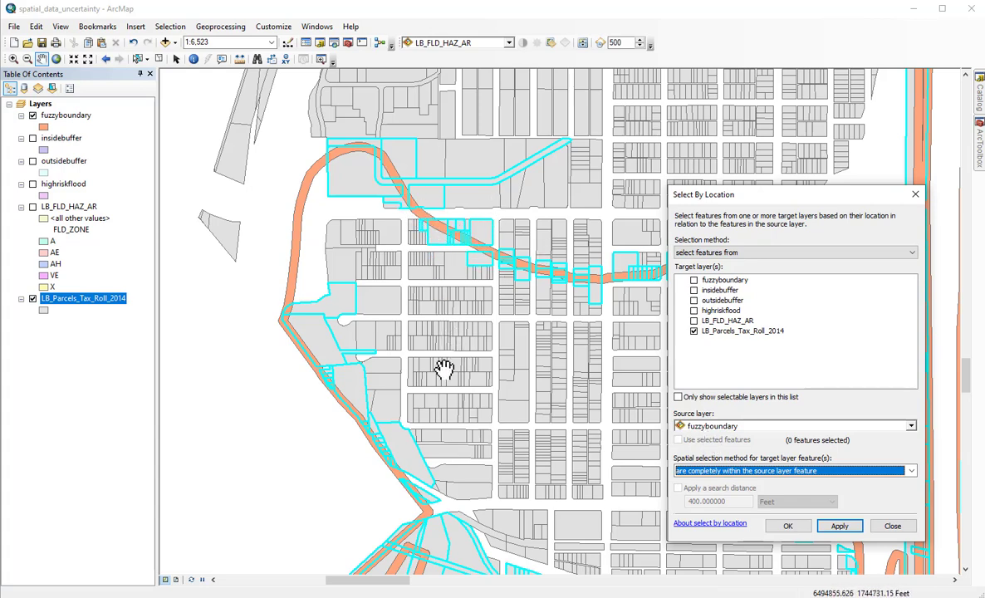
{"action": "left_click", "coordinate": [840, 526]}
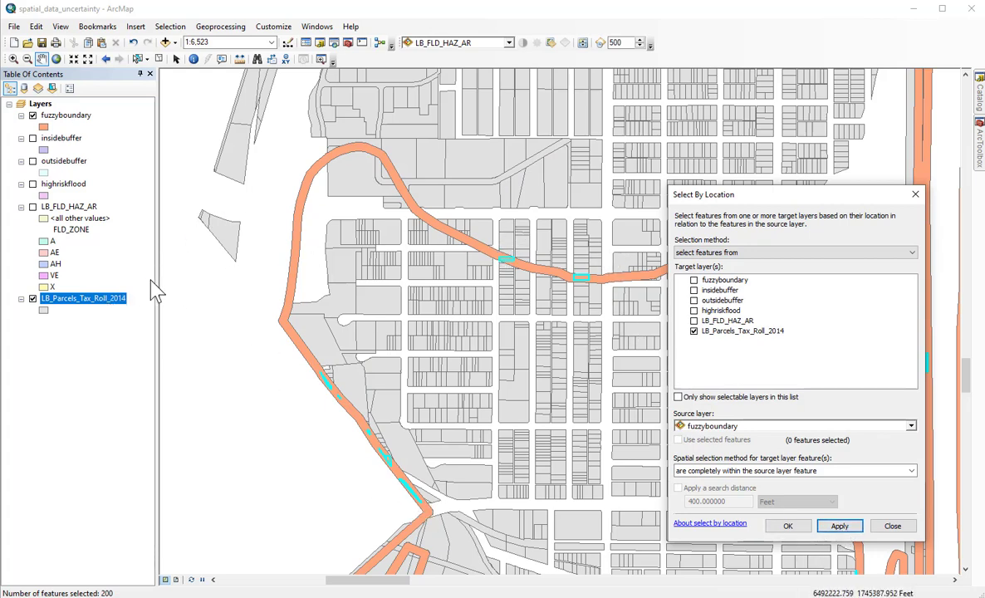
Open the parcels attribute table, view only the selected records, and return to showing all records at the area fields
{"action": "right_click", "coordinate": [104, 299]}
{"action": "left_click", "coordinate": [133, 337]}
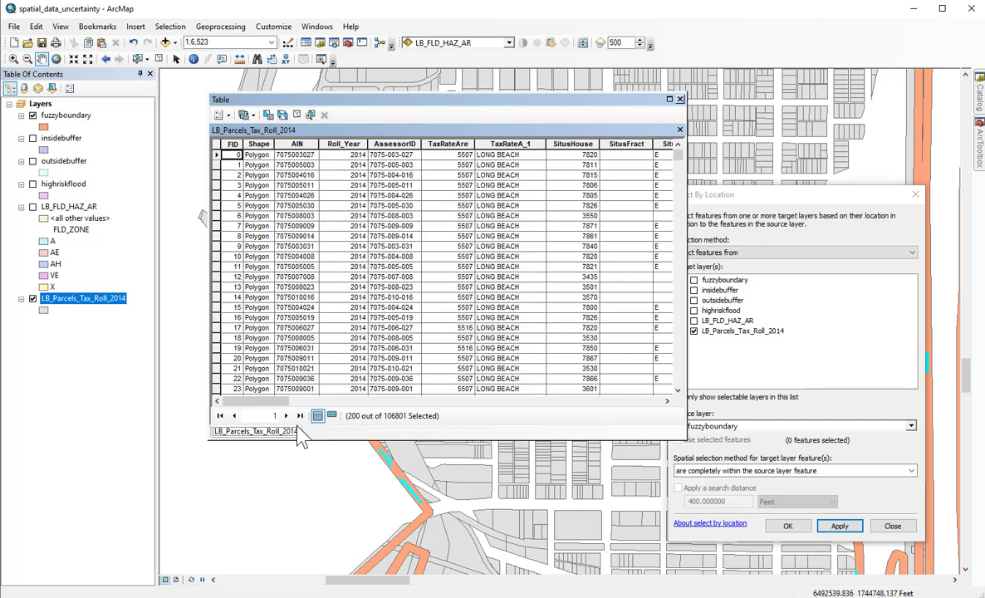
{"action": "left_click_drag", "start_coordinate": [237, 401], "coordinate": [646, 419]}
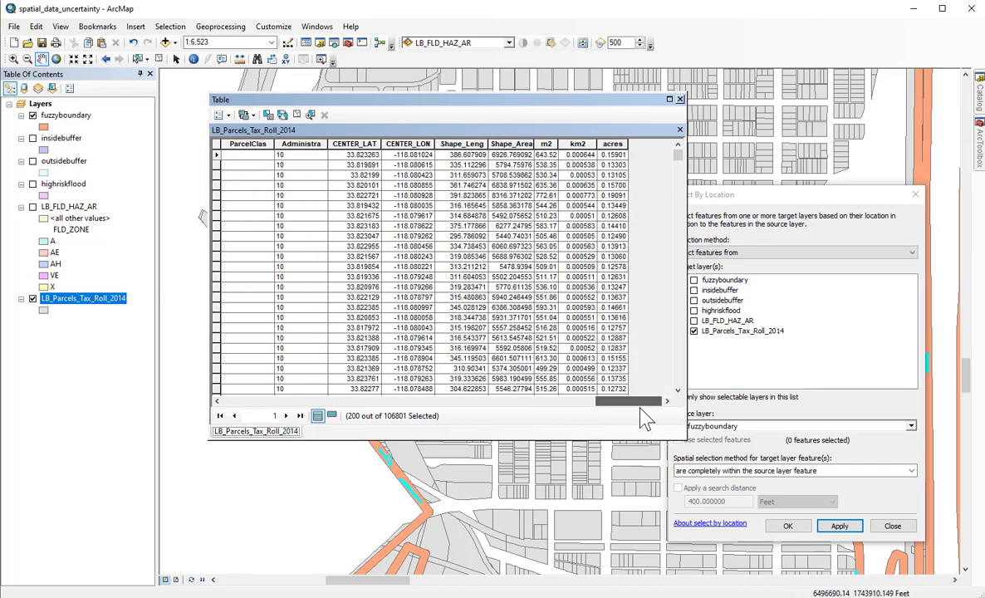
{"action": "left_click", "coordinate": [331, 417]}
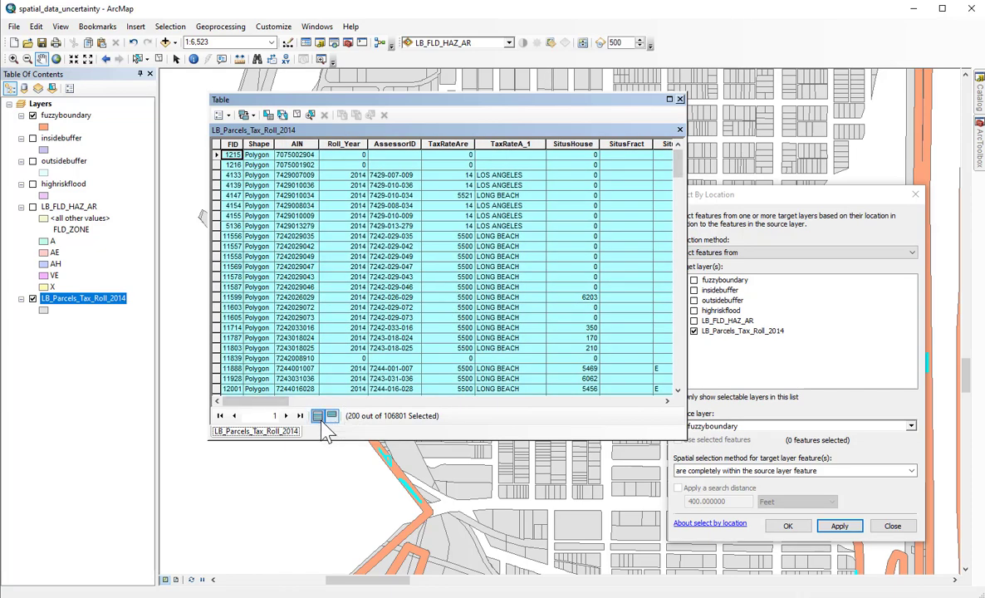
{"action": "left_click", "coordinate": [318, 416]}
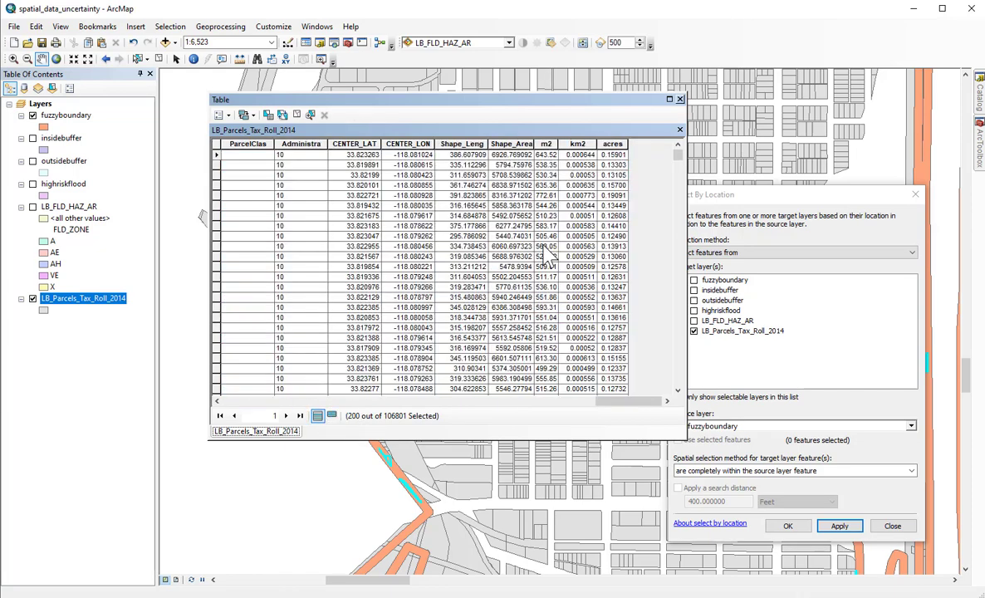
Check the sum of the m2 field in the statistics for the parcels completely within the fuzzy boundary
{"action": "left_click", "coordinate": [542, 143]}
{"action": "right_click", "coordinate": [544, 144]}
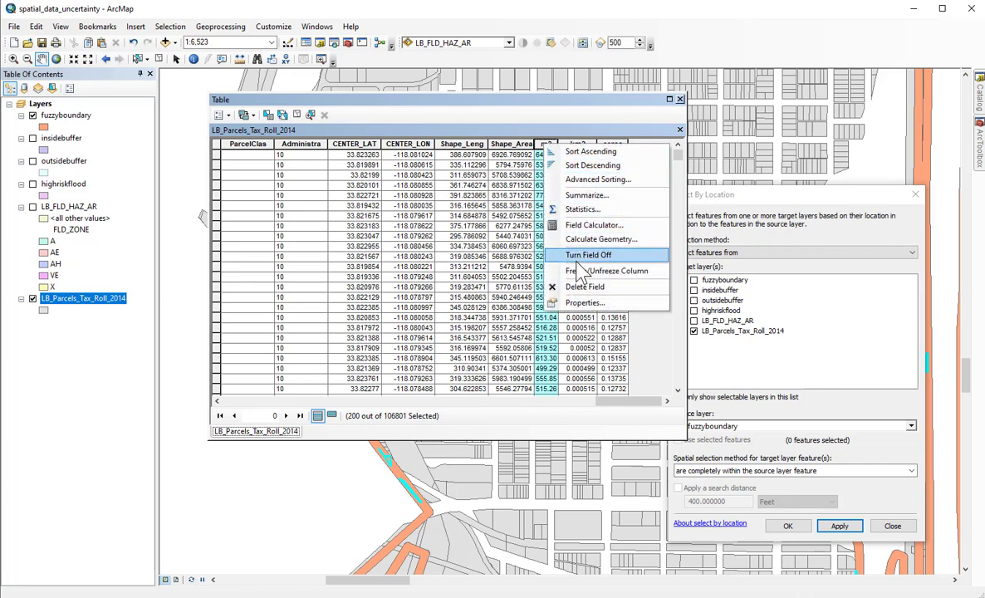
{"action": "left_click", "coordinate": [583, 210]}
{"action": "left_click", "coordinate": [384, 310]}
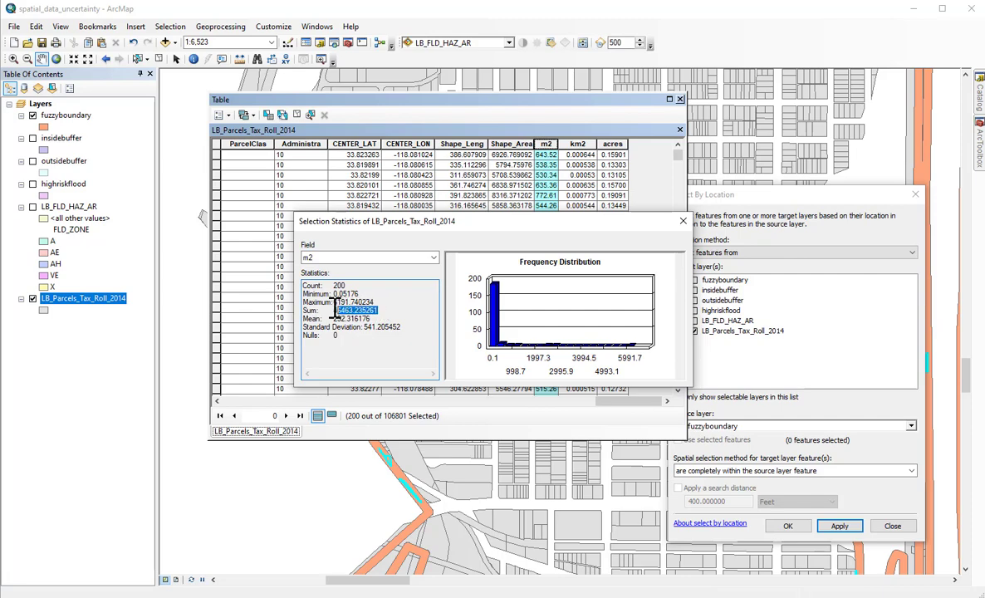
{"action": "left_click_drag", "start_coordinate": [283, 315], "coordinate": [284, 312]}
{"action": "left_click", "coordinate": [683, 220]}
Check the sum of the km2 field in the statistics for the selected parcels and close the statistics
{"action": "left_click", "coordinate": [577, 144]}
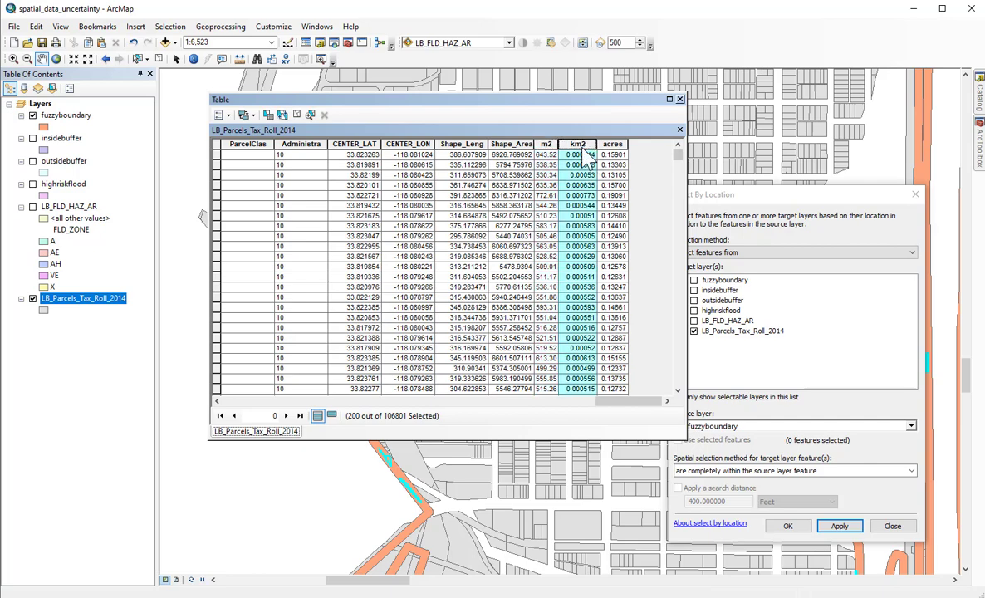
{"action": "right_click", "coordinate": [582, 148]}
{"action": "left_click", "coordinate": [621, 214]}
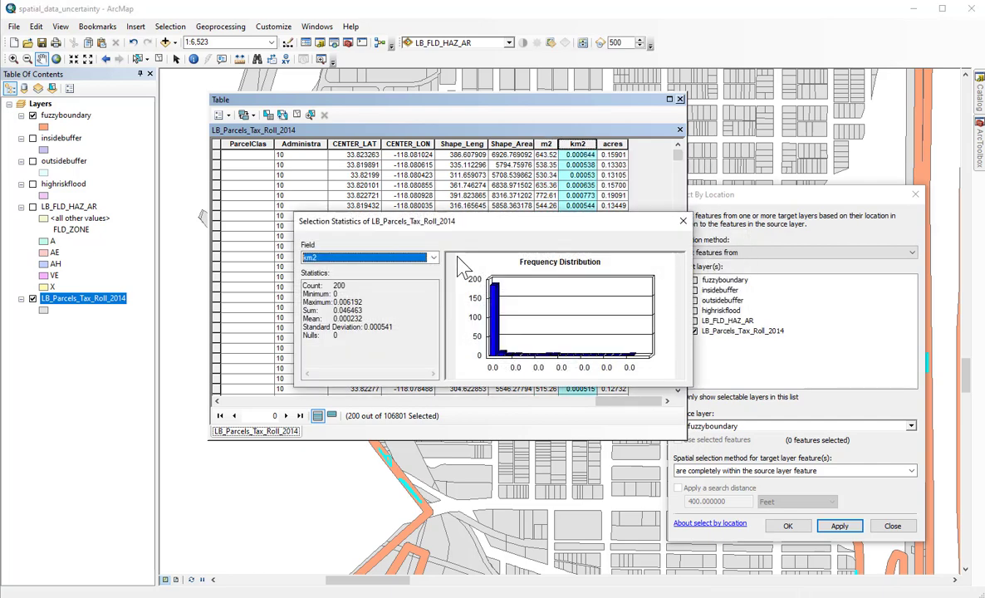
{"action": "left_click_drag", "start_coordinate": [362, 310], "coordinate": [280, 309]}
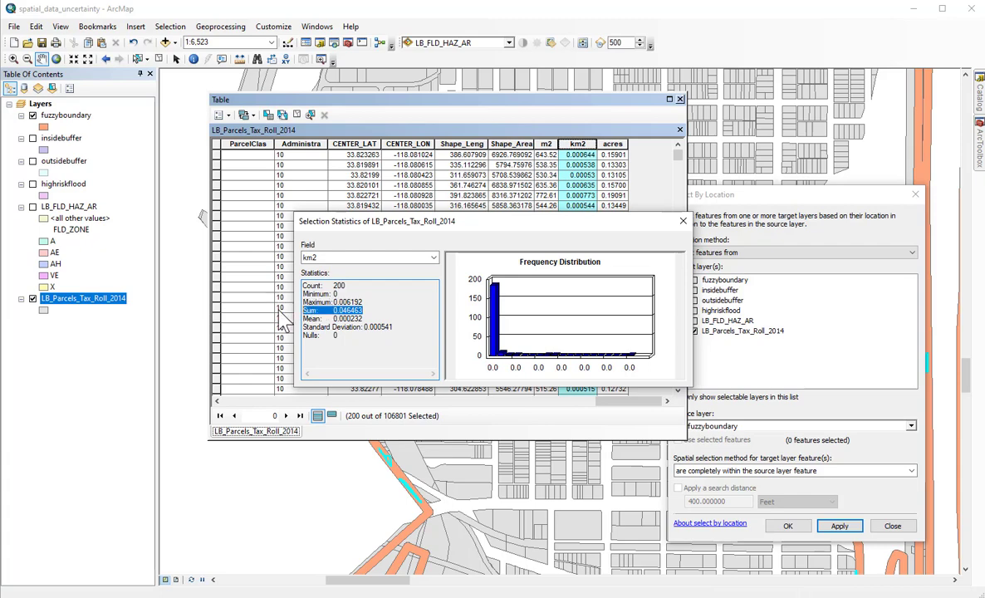
{"action": "left_click", "coordinate": [683, 223]}
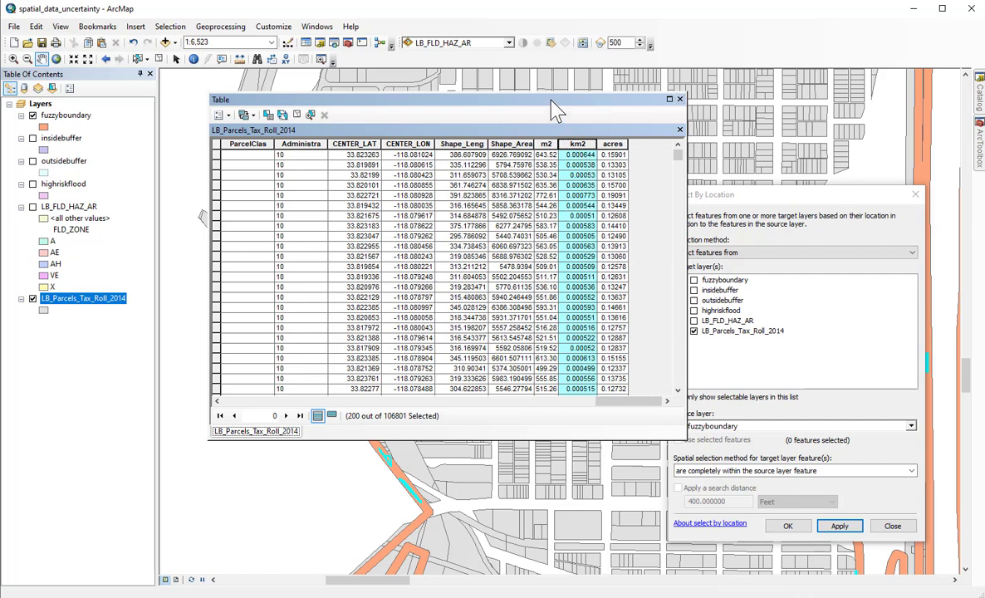
Look over the available spatial selection methods without changing the current one, and close the parcels attribute table
{"action": "left_click_drag", "start_coordinate": [545, 104], "coordinate": [499, 117]}
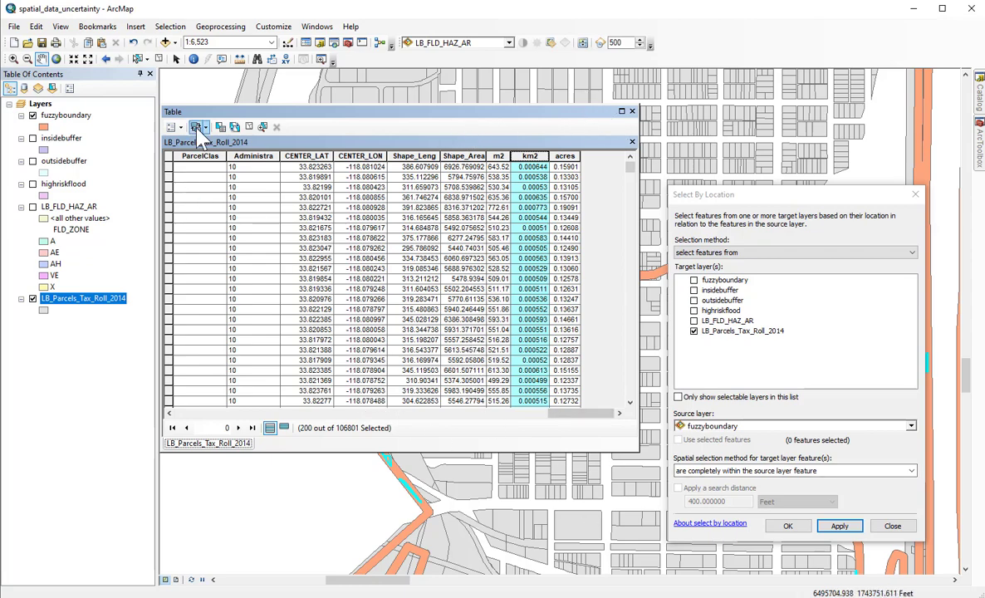
{"action": "left_click", "coordinate": [911, 471]}
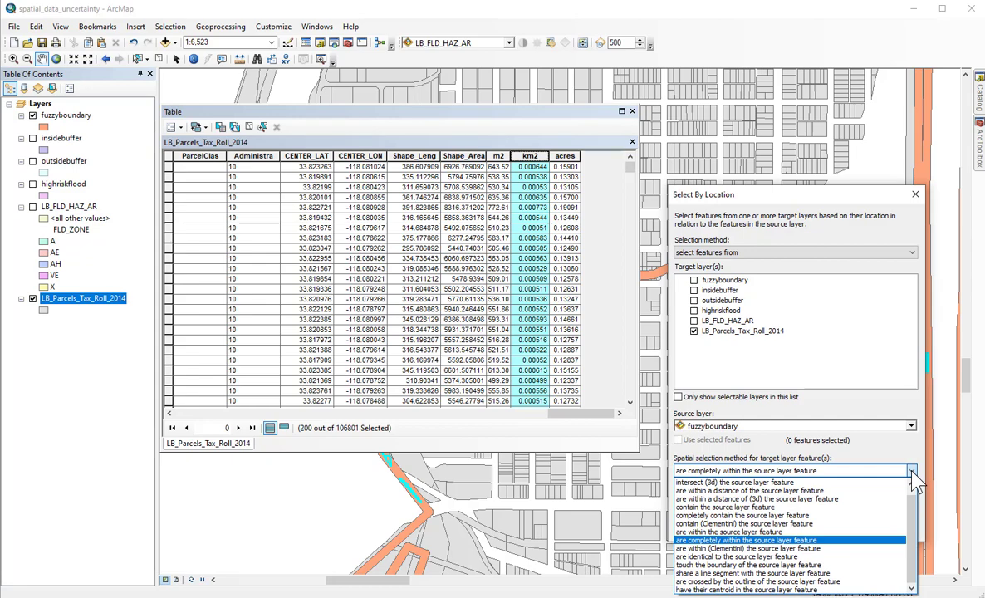
{"action": "left_click", "coordinate": [585, 106]}
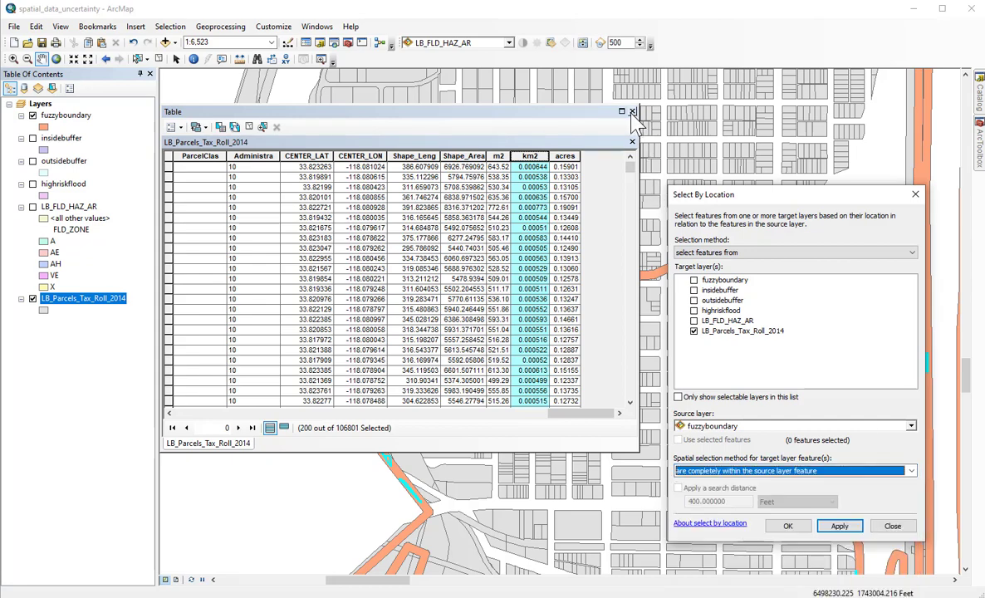
{"action": "left_click", "coordinate": [632, 111]}
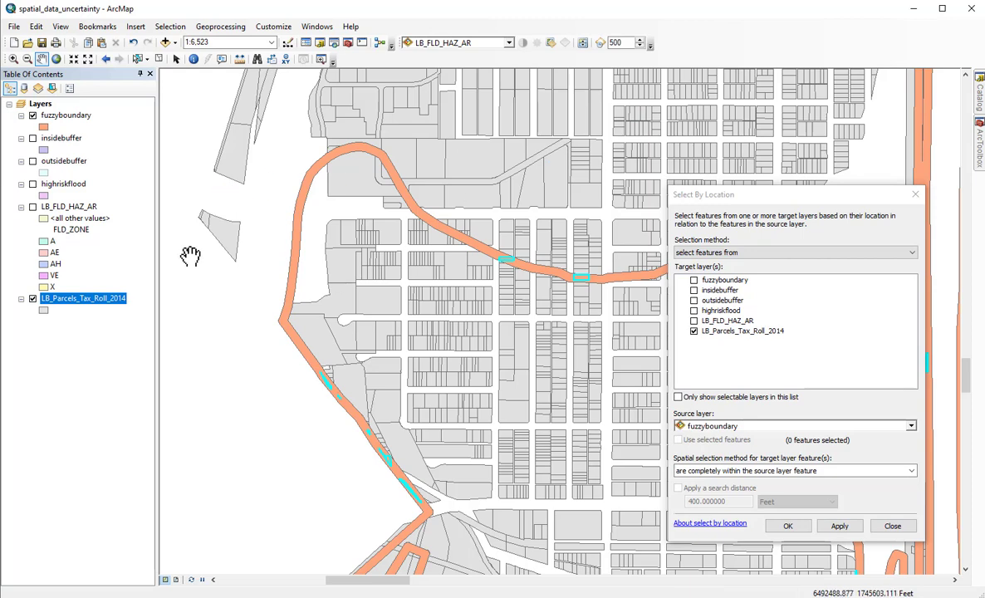